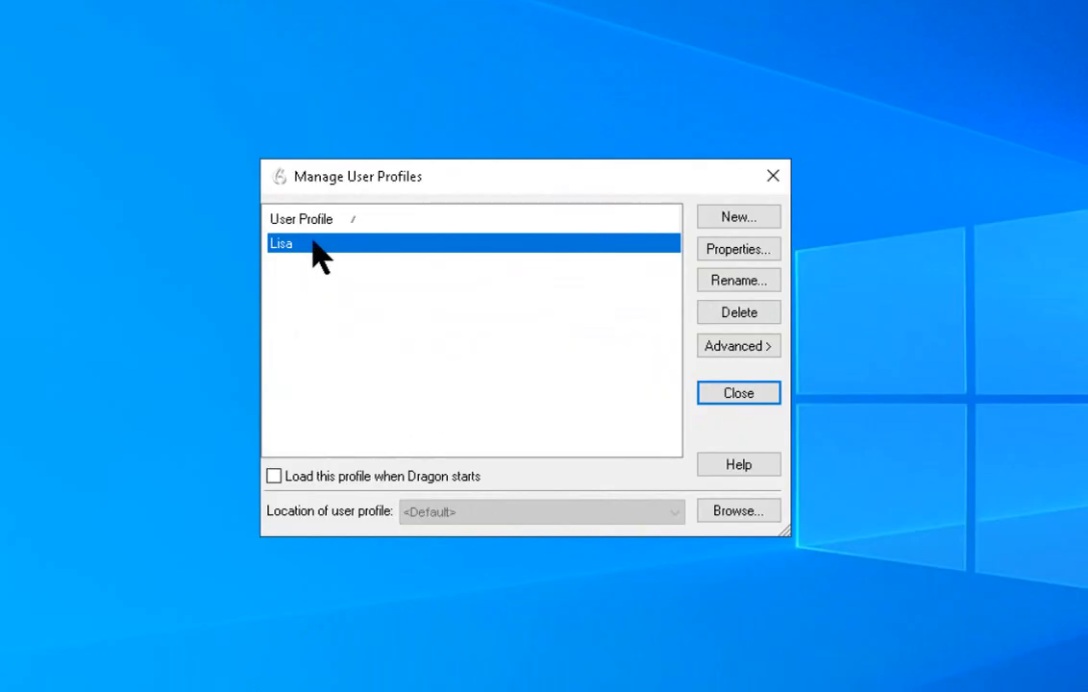
Step: Export the selected user profile to USB Drive (F:) and acknowledge completion
{"action": "left_click", "coordinate": [754, 362]}
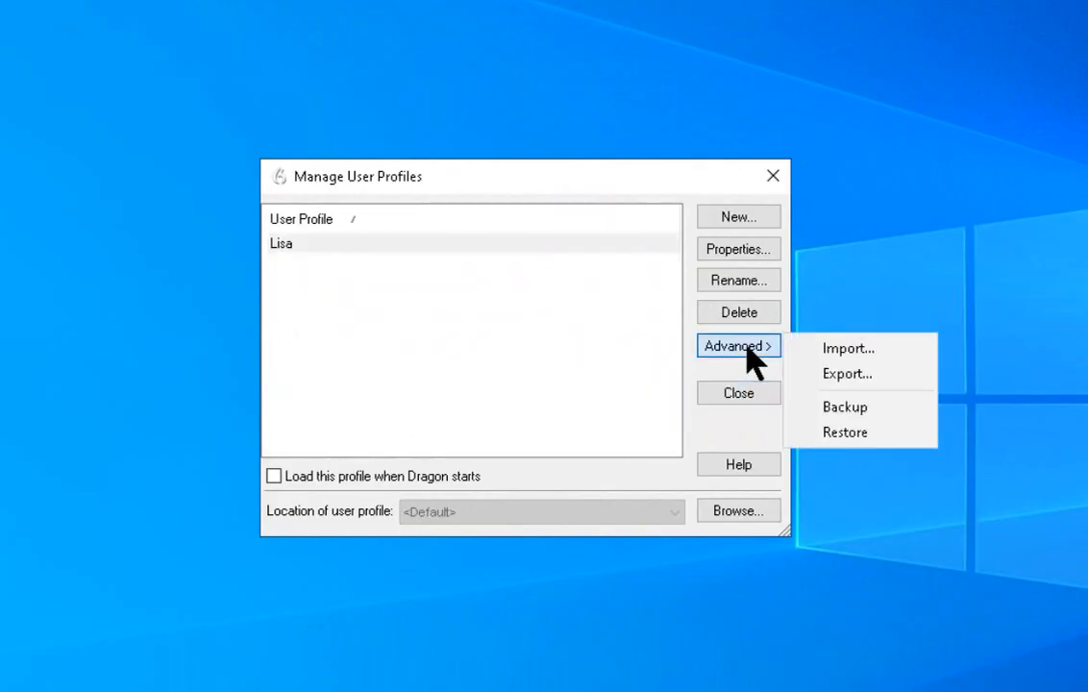
{"action": "left_click", "coordinate": [826, 377]}
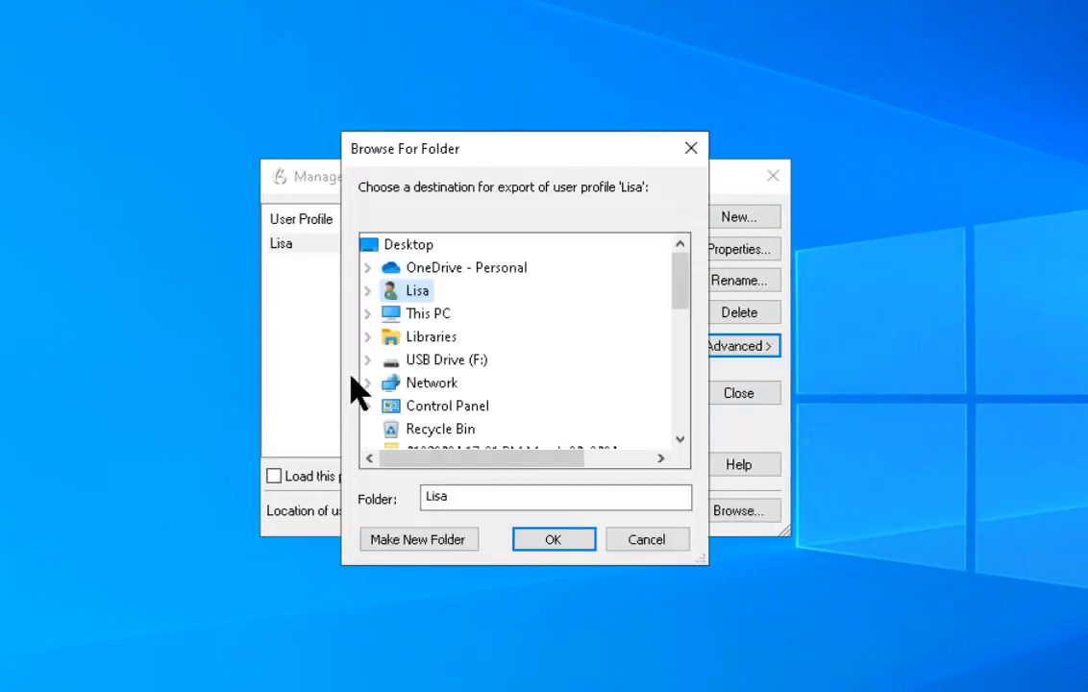
{"action": "left_click", "coordinate": [411, 361]}
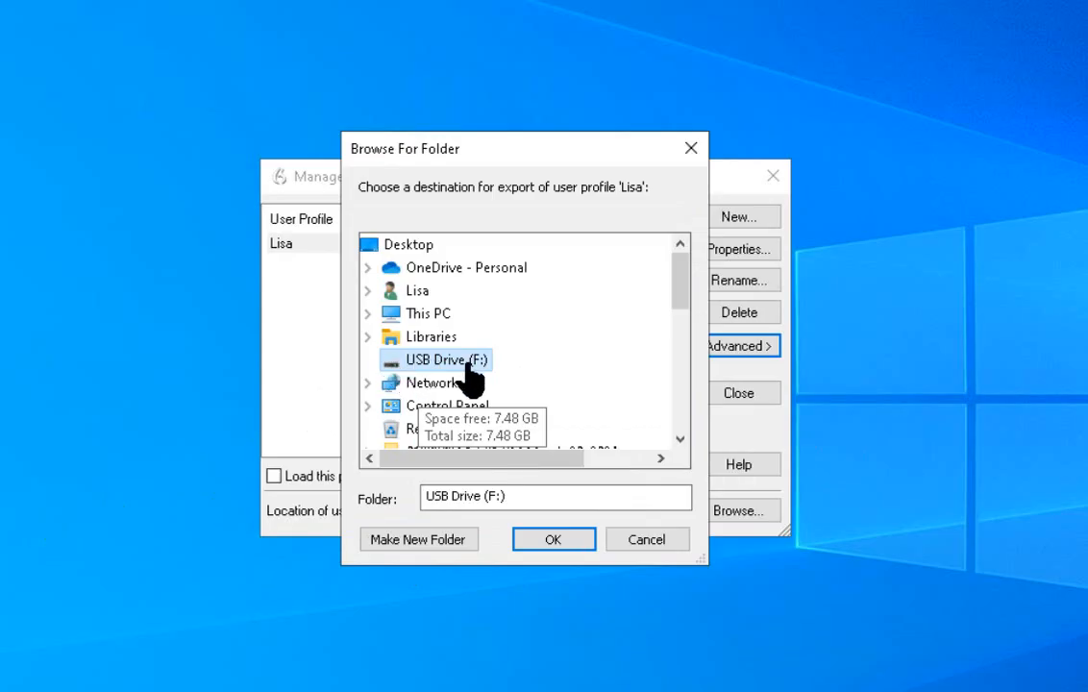
{"action": "left_click", "coordinate": [547, 541]}
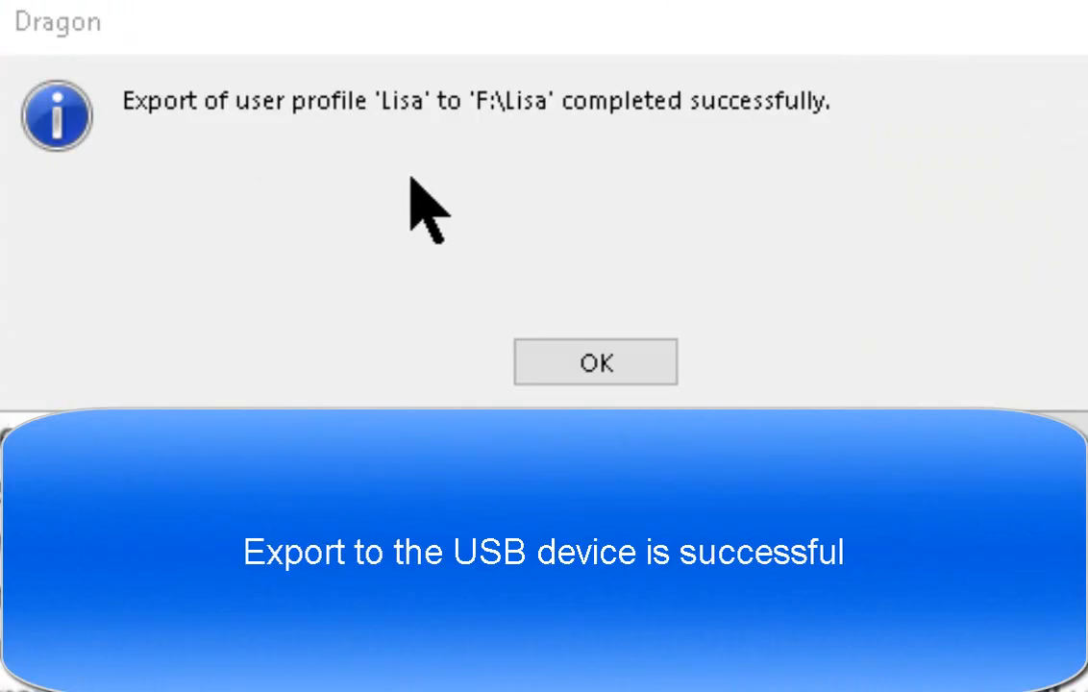
{"action": "left_click", "coordinate": [555, 348]}
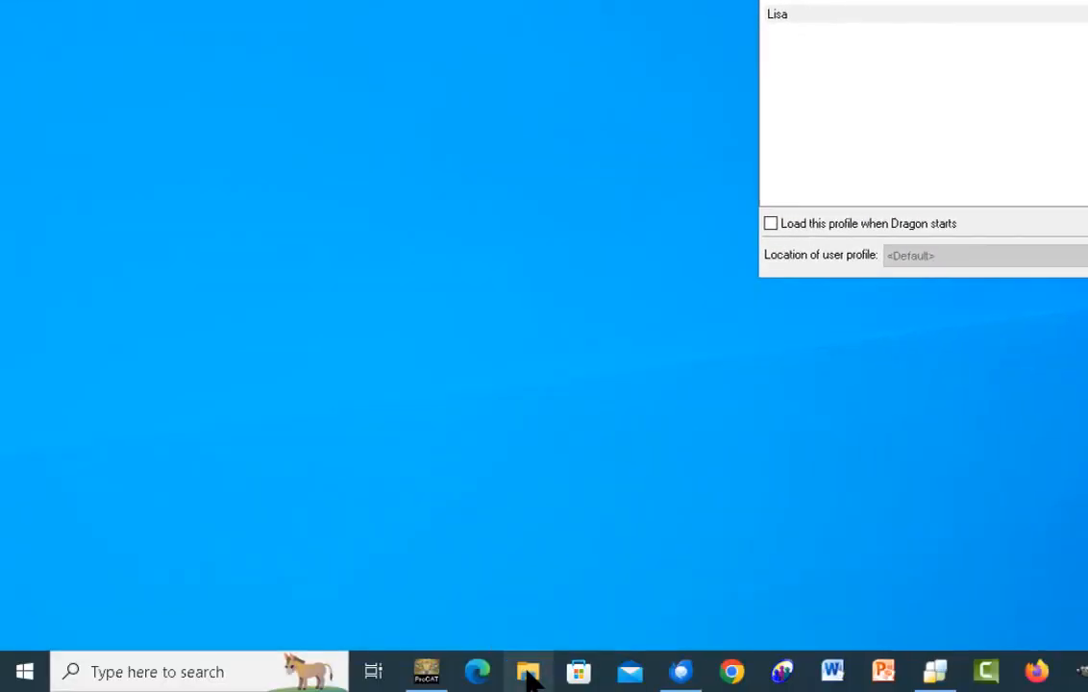
Step: Open File Explorer and inspect the exported profile folder's contents on USB Drive (F:)
{"action": "left_click", "coordinate": [528, 676]}
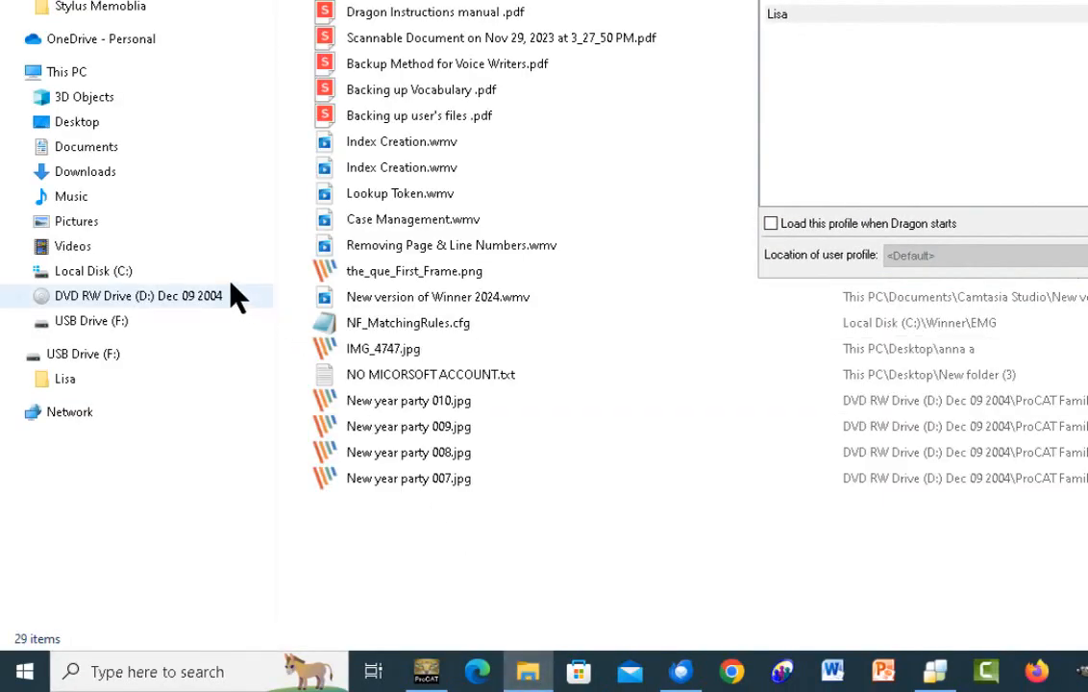
{"action": "left_click", "coordinate": [95, 328]}
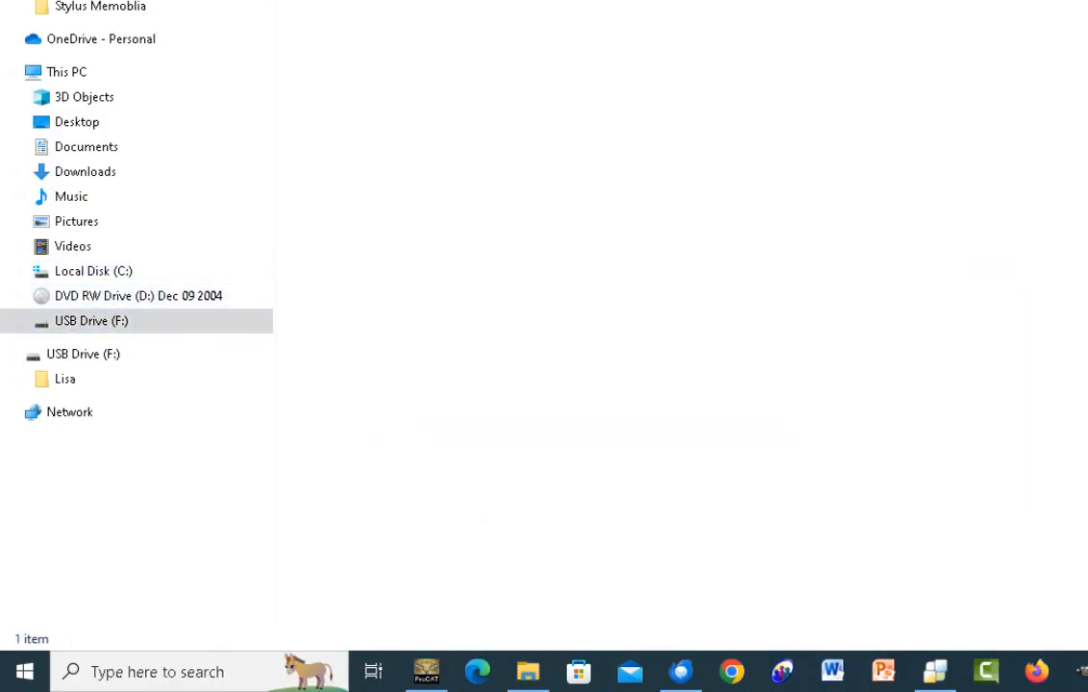
{"action": "left_click", "coordinate": [389, 2]}
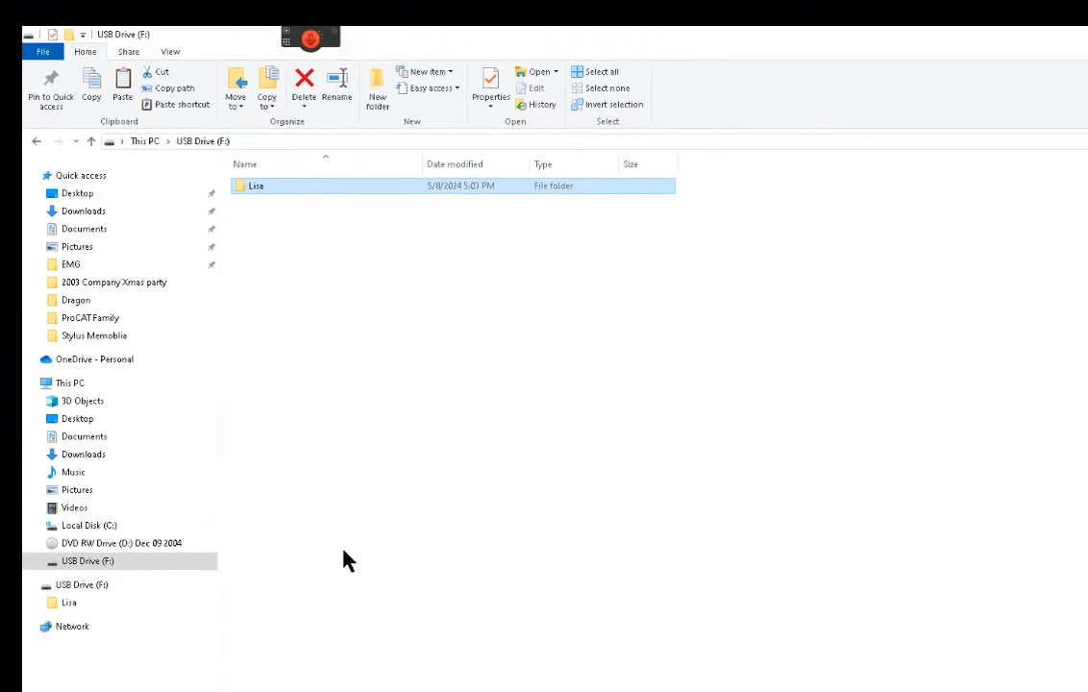
{"action": "double_click", "coordinate": [296, 195]}
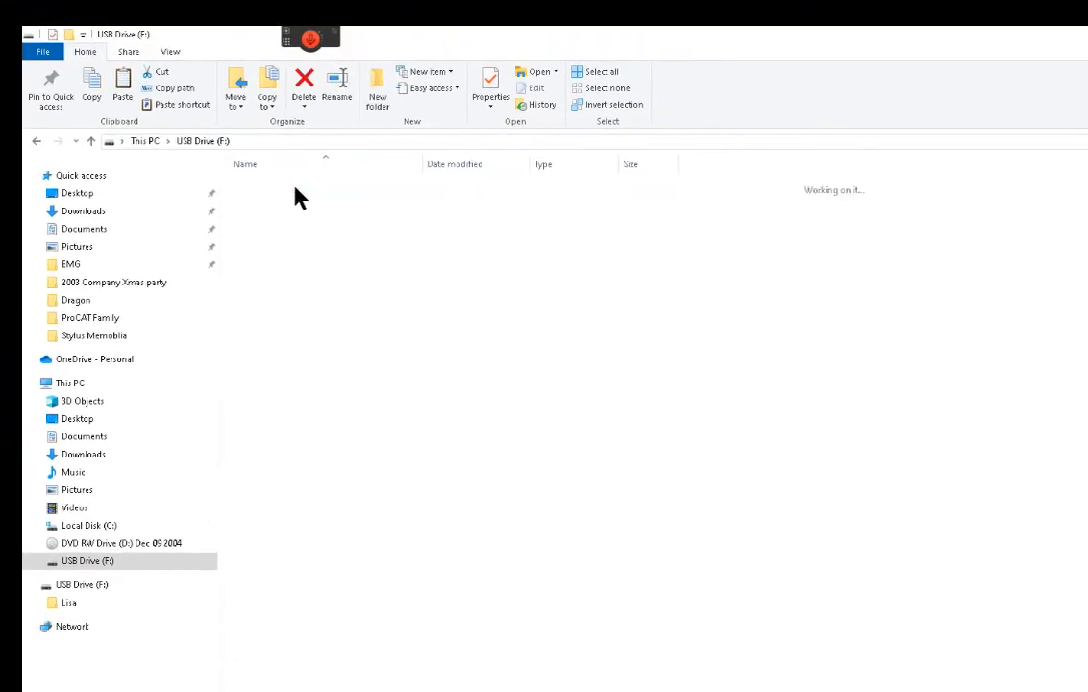
{"action": "left_click", "coordinate": [204, 143]}
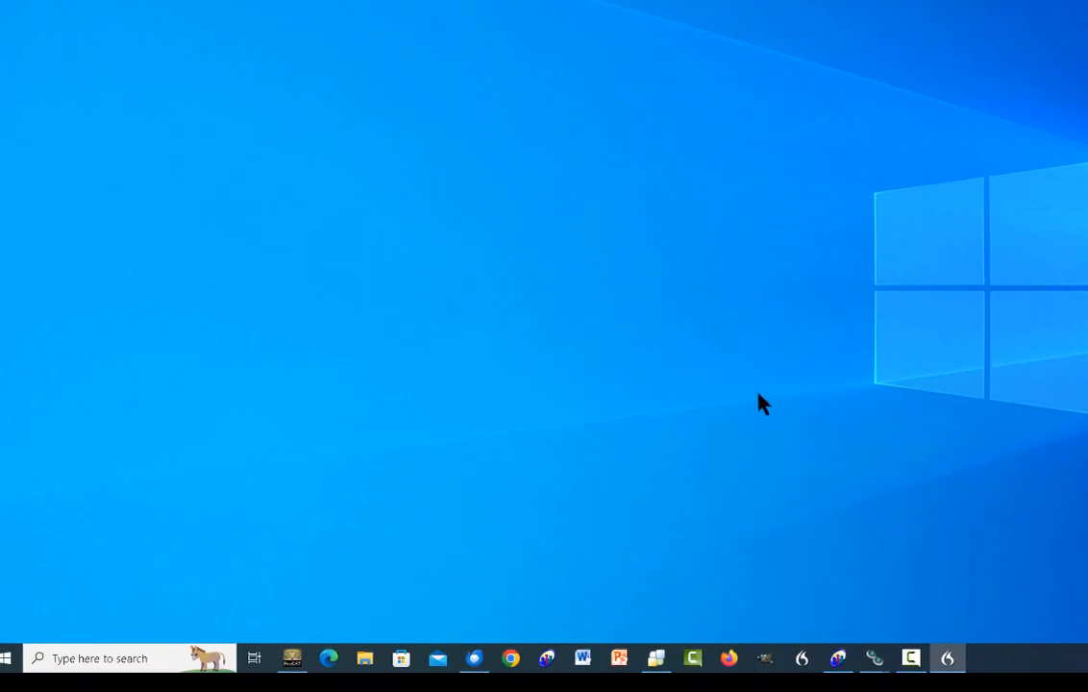
Step: Send the NaturallySpeaking16 folder from C:\ProgramData\Nuance to USB Drive (F:)
{"action": "left_click", "coordinate": [365, 658]}
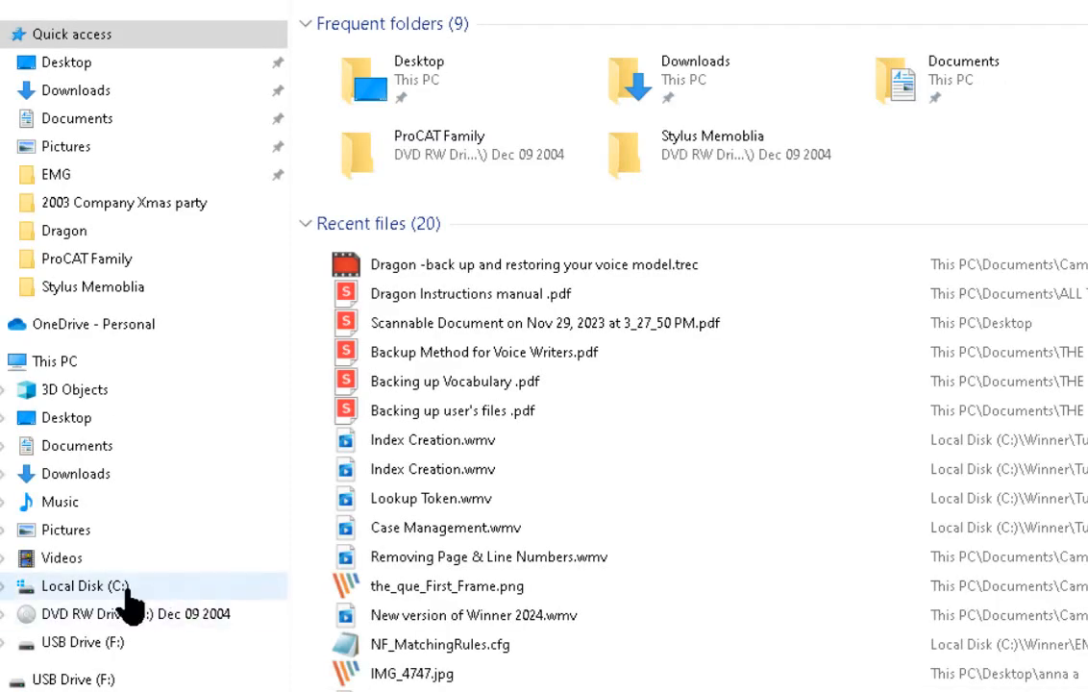
{"action": "left_click", "coordinate": [87, 586]}
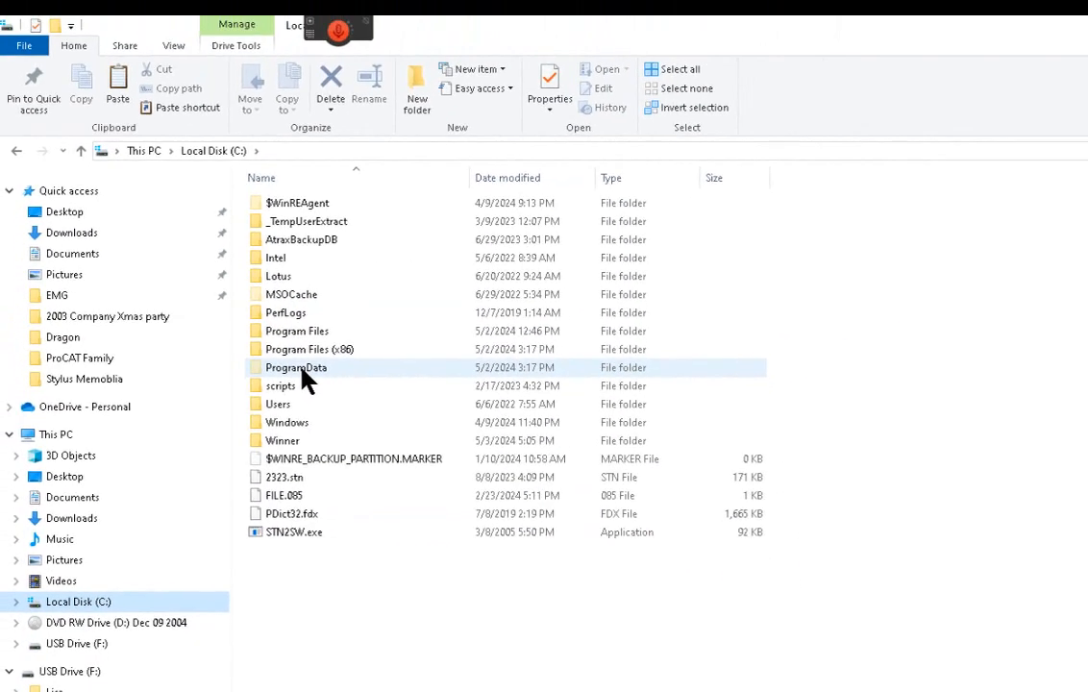
{"action": "left_click", "coordinate": [307, 381]}
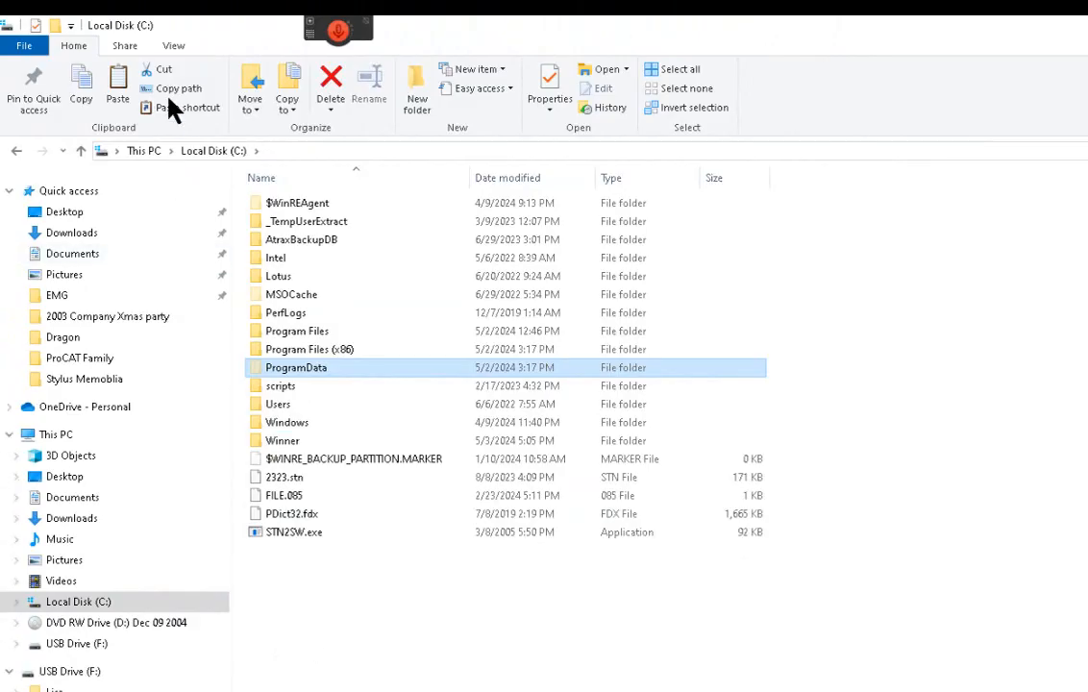
{"action": "left_click", "coordinate": [174, 48]}
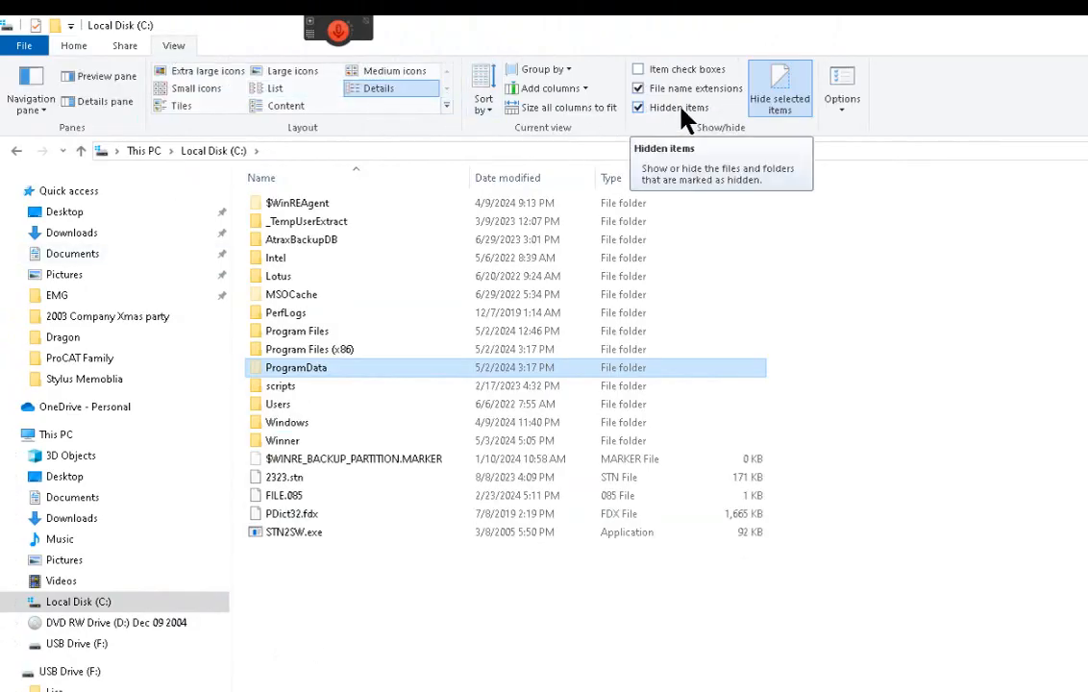
{"action": "double_click", "coordinate": [361, 373]}
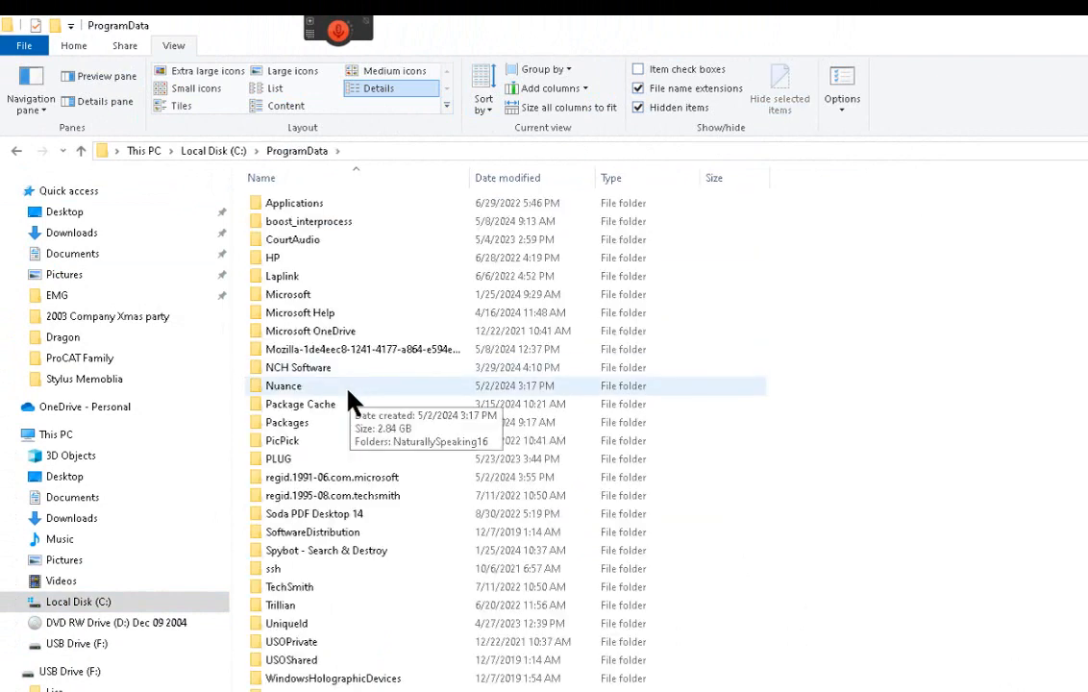
{"action": "double_click", "coordinate": [351, 388]}
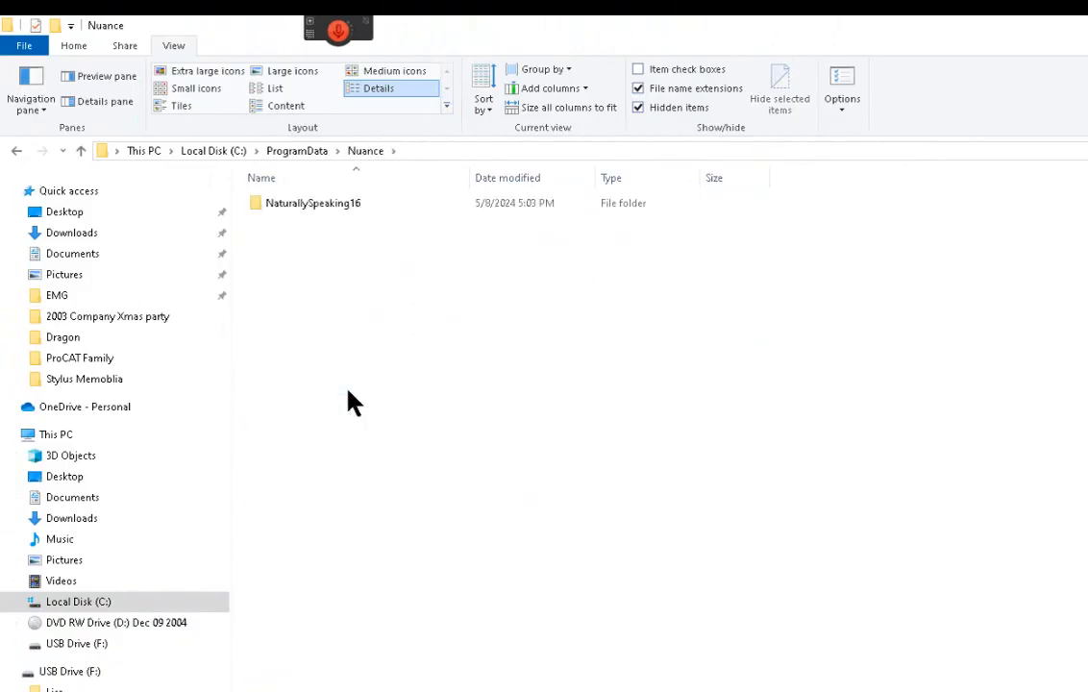
{"action": "right_click", "coordinate": [316, 205]}
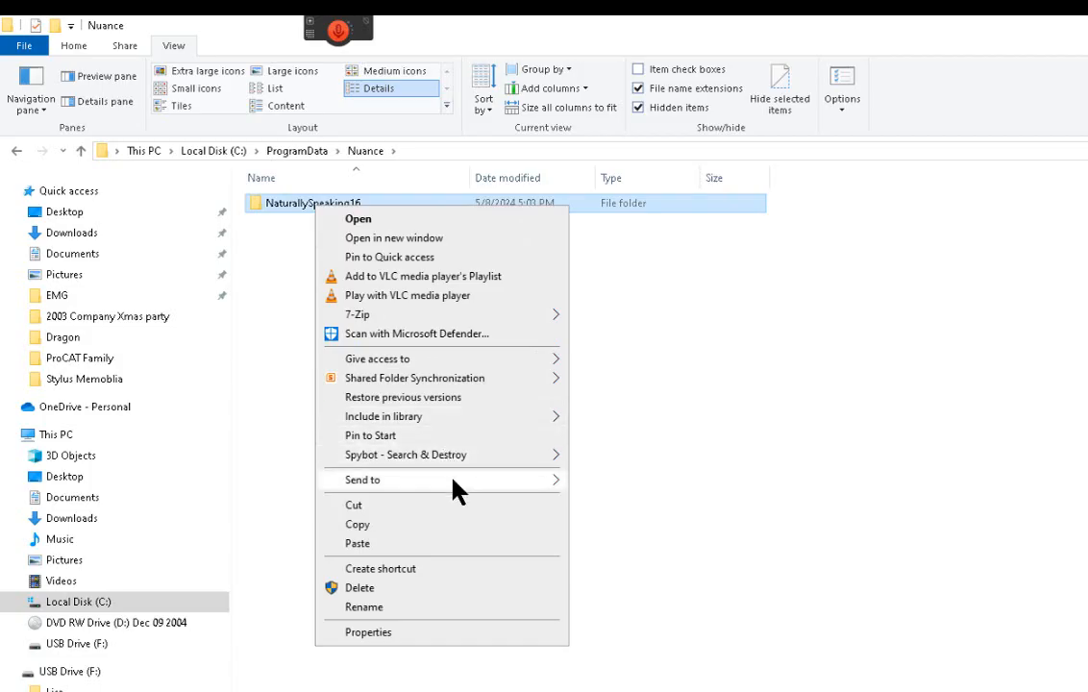
{"action": "mouse_move", "coordinate": [454, 486]}
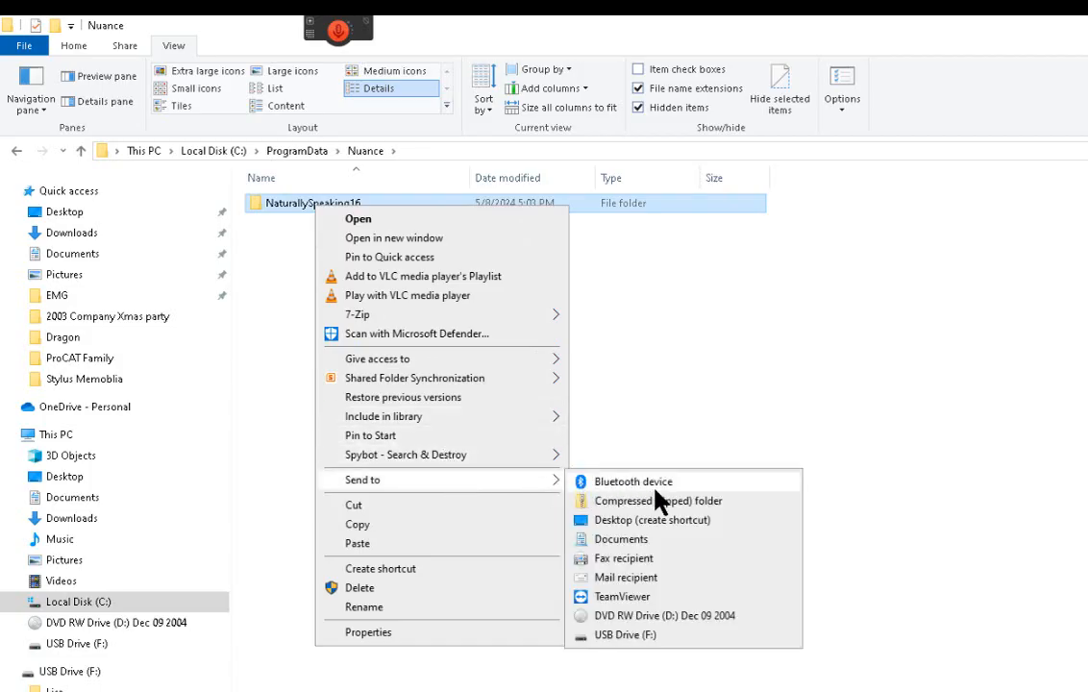
{"action": "left_click", "coordinate": [624, 635]}
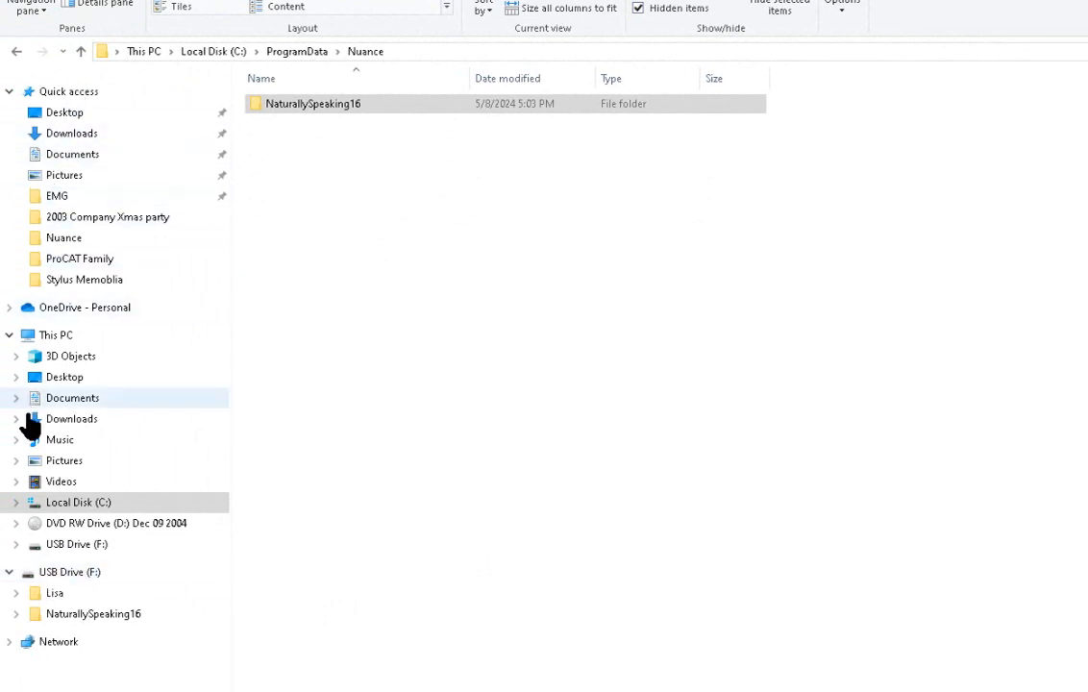
Step: Check USB Drive (F:) for the copied NaturallySpeaking16 folder and return to the desktop
{"action": "left_click", "coordinate": [63, 574]}
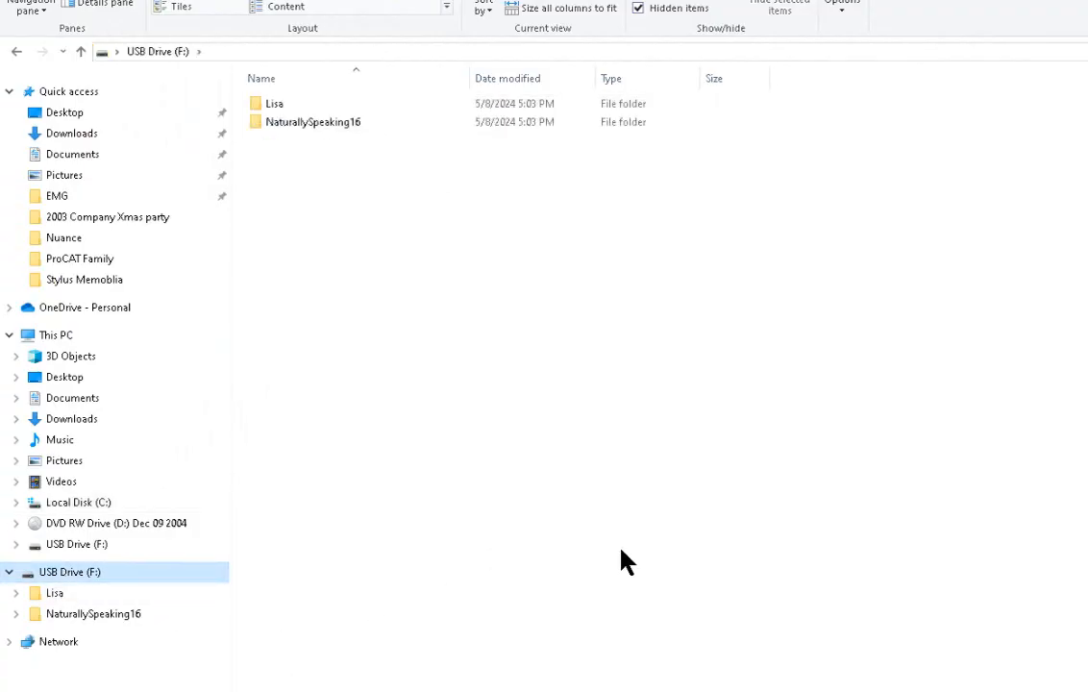
{"action": "left_click", "coordinate": [318, 123]}
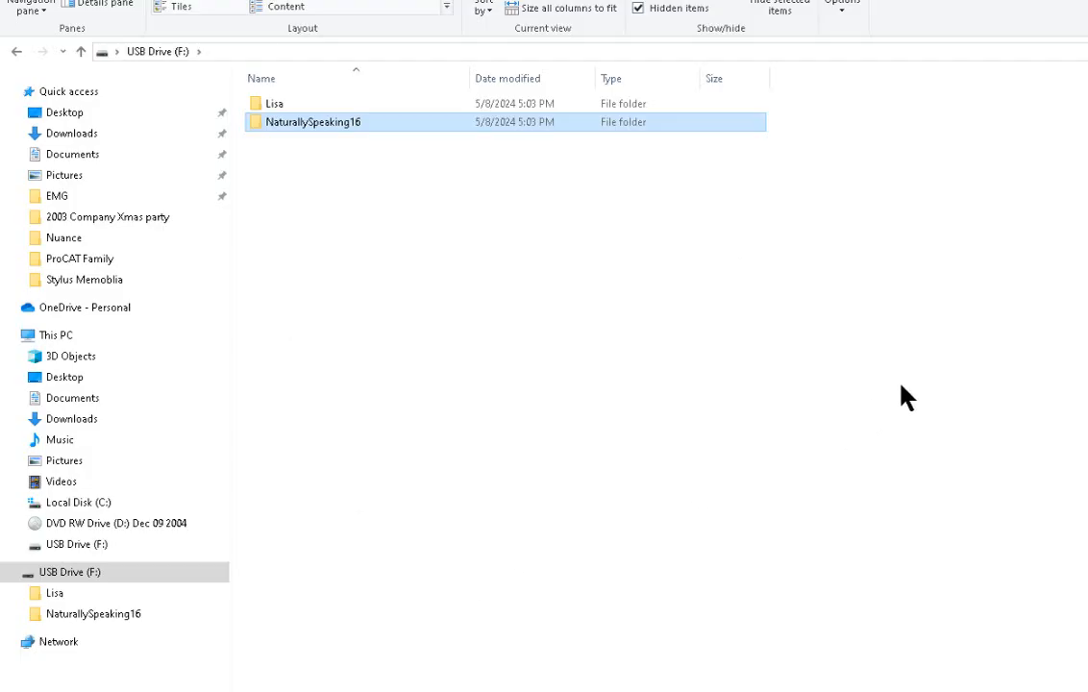
{"action": "key", "text": "super+d"}
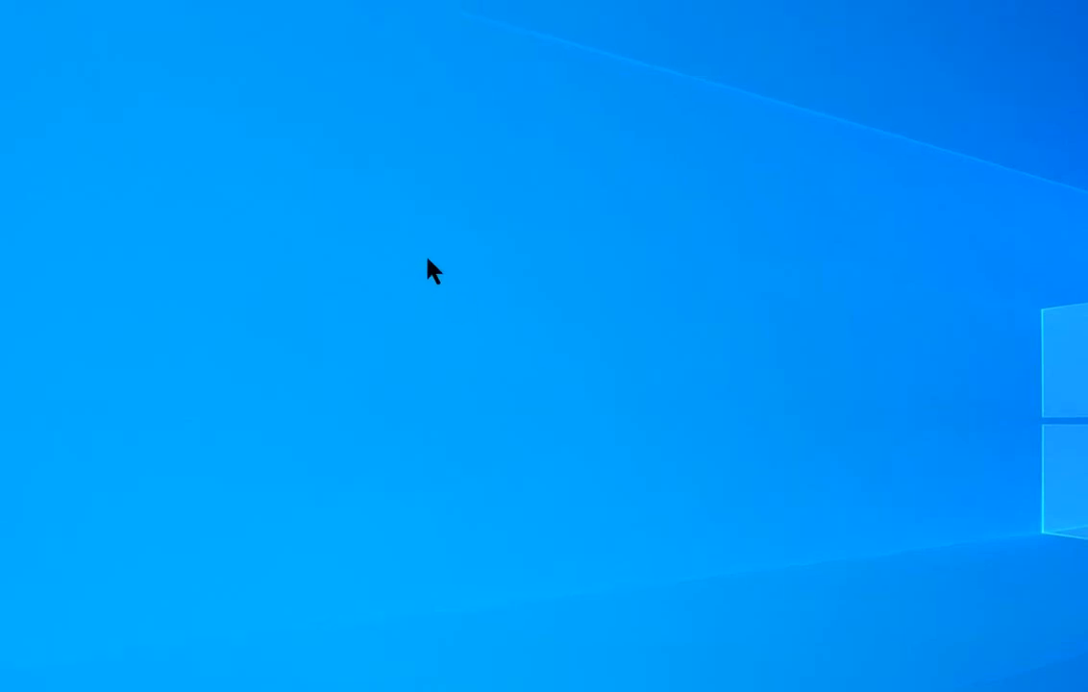
Step: Import the user profile from its folder on USB Drive (F:), overwriting the existing profile, then close the profile manager
{"action": "left_click", "coordinate": [405, 28]}
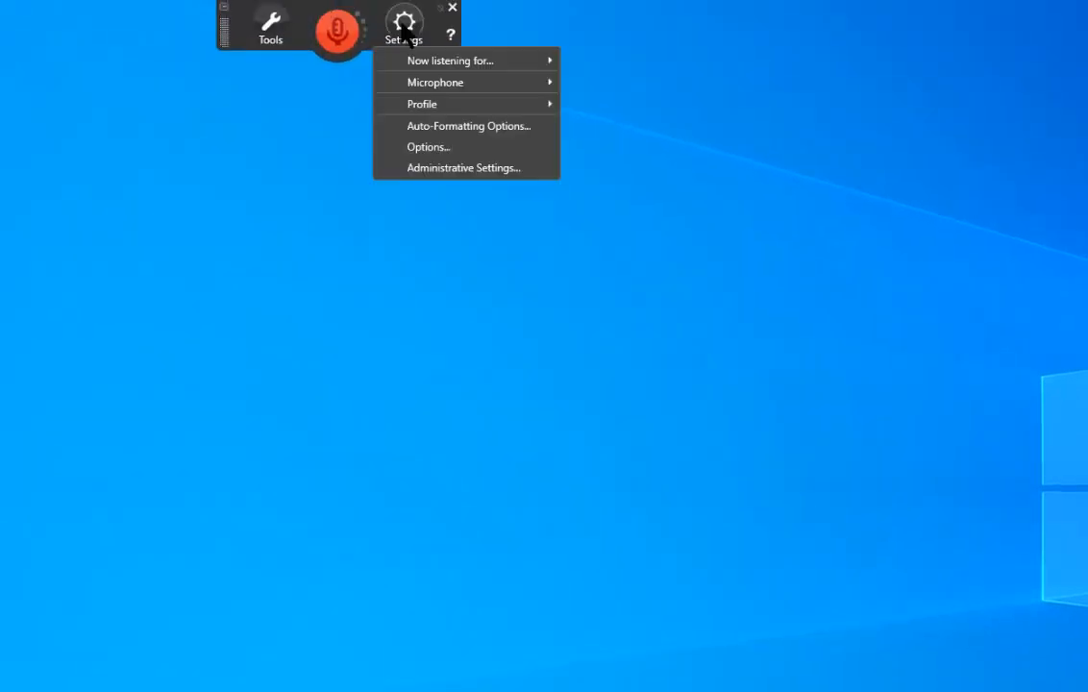
{"action": "mouse_move", "coordinate": [413, 109]}
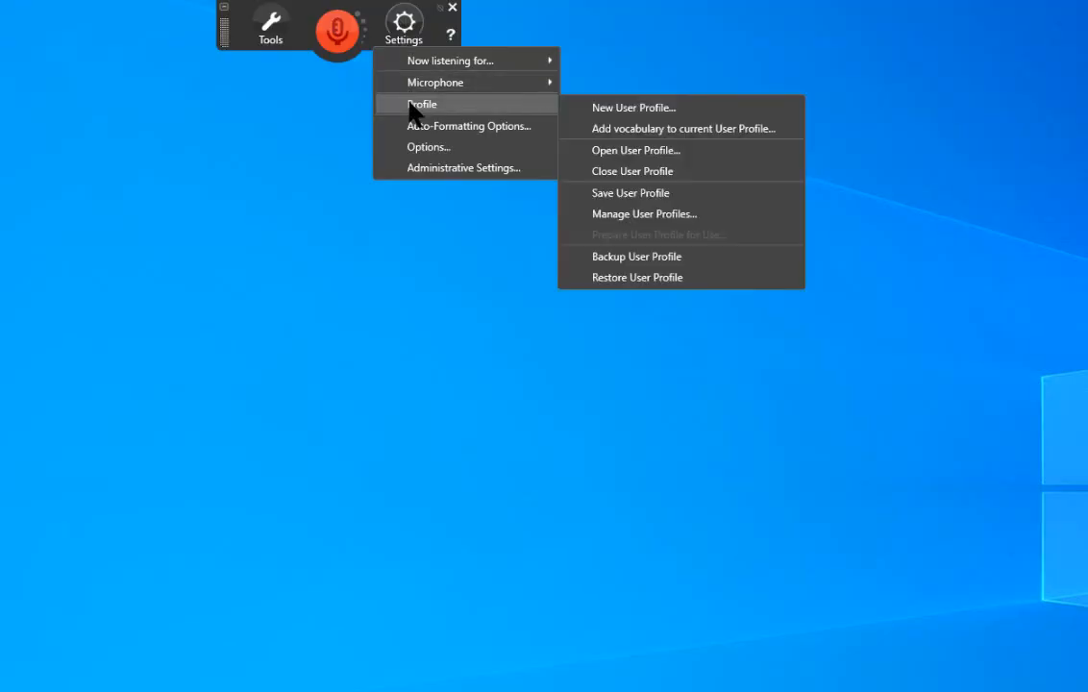
{"action": "left_click", "coordinate": [632, 215]}
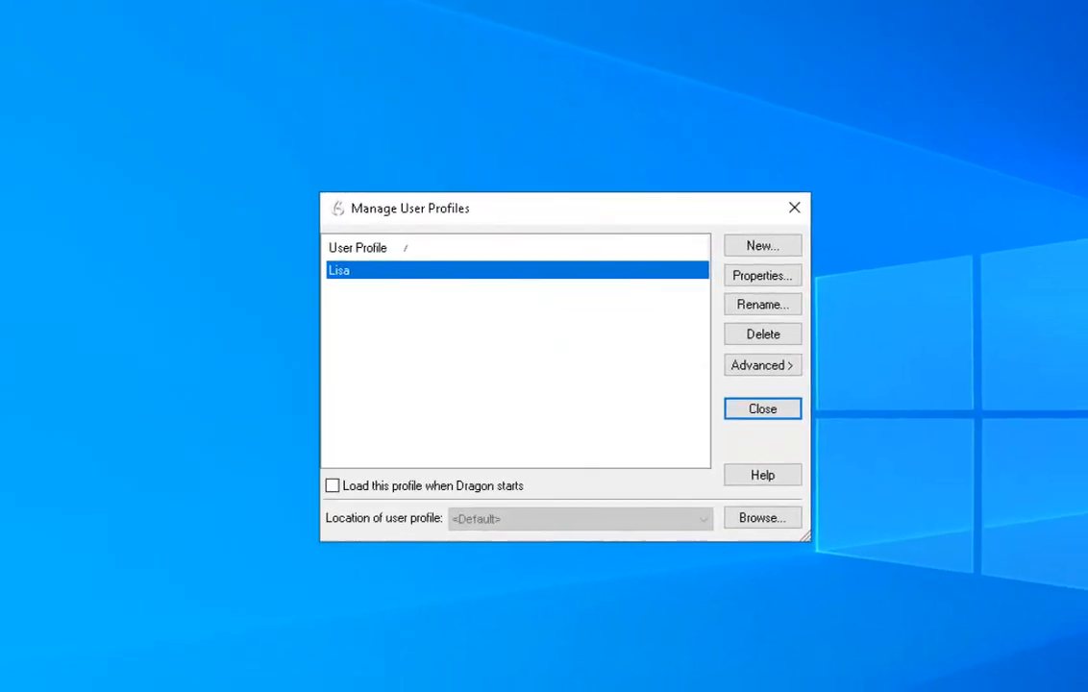
{"action": "left_click", "coordinate": [736, 355]}
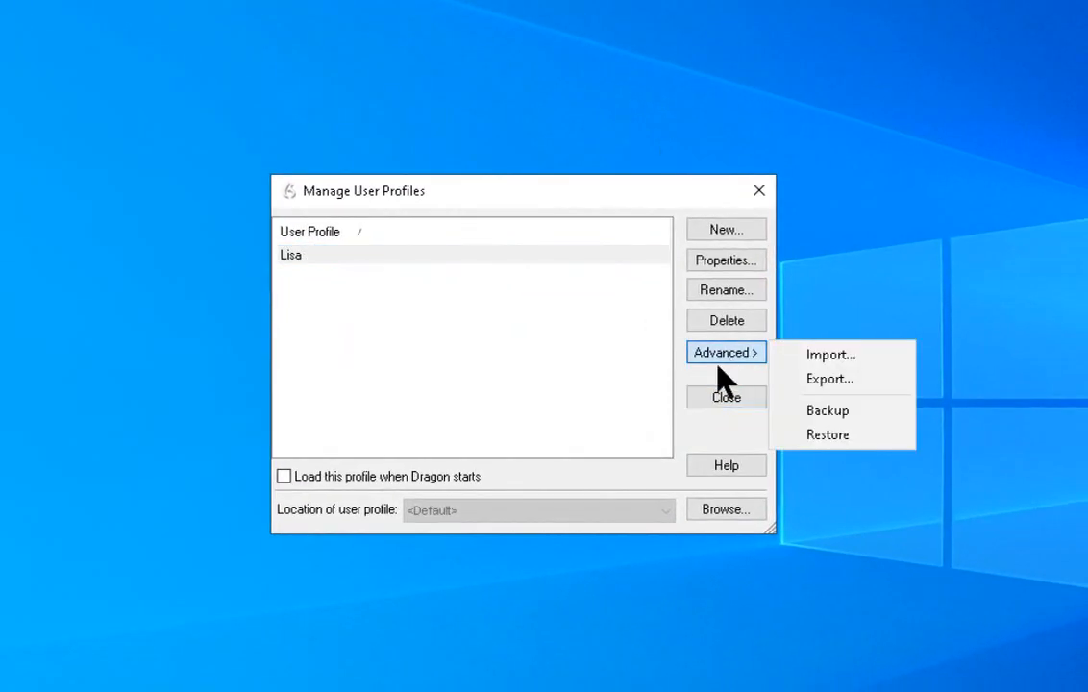
{"action": "left_click", "coordinate": [832, 358]}
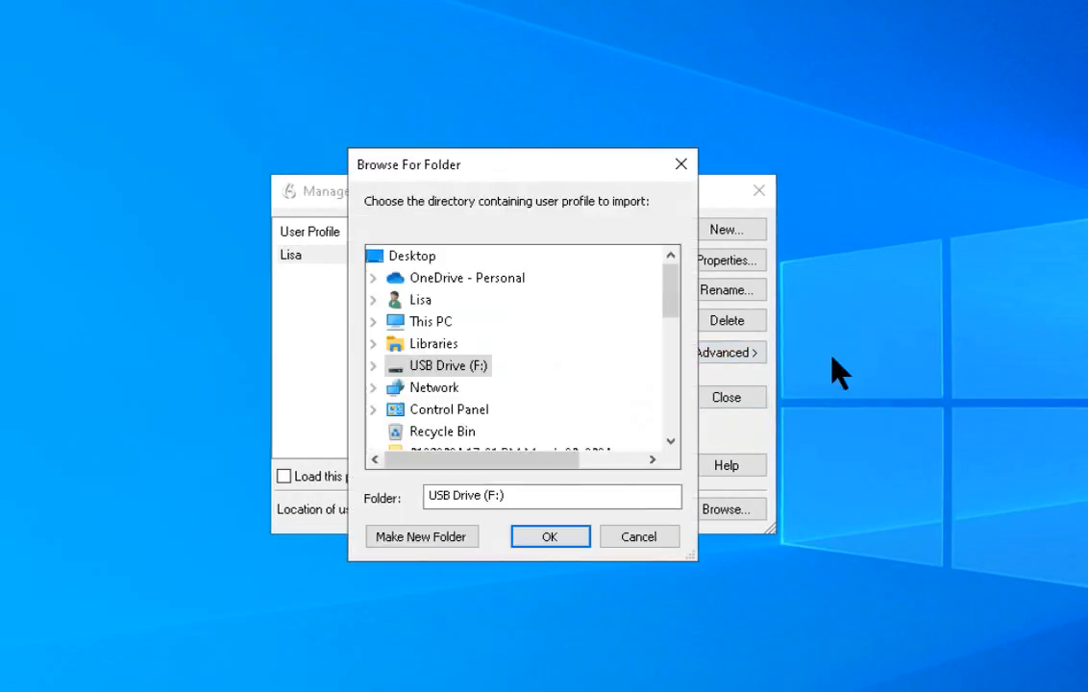
{"action": "left_click", "coordinate": [375, 365]}
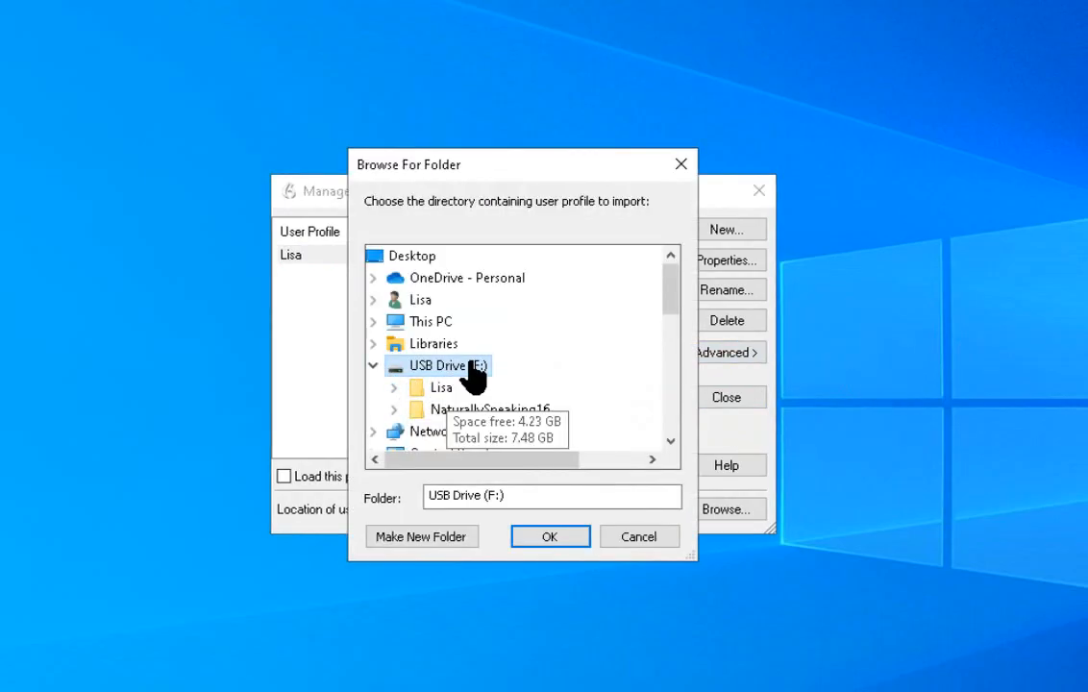
{"action": "double_click", "coordinate": [443, 390]}
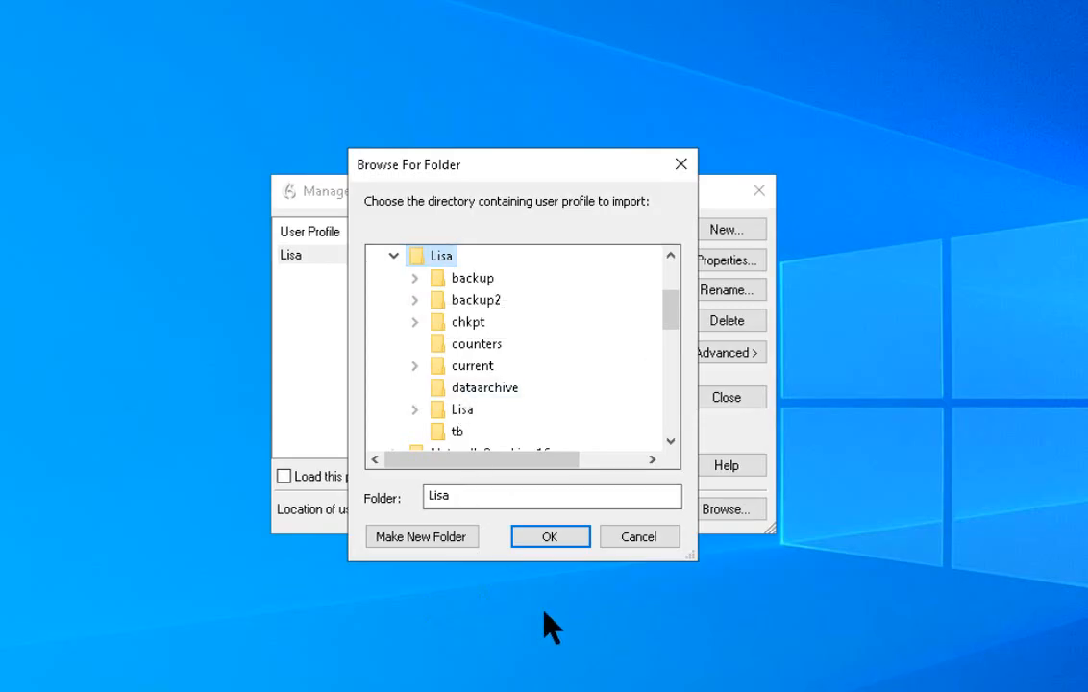
{"action": "left_click", "coordinate": [548, 538]}
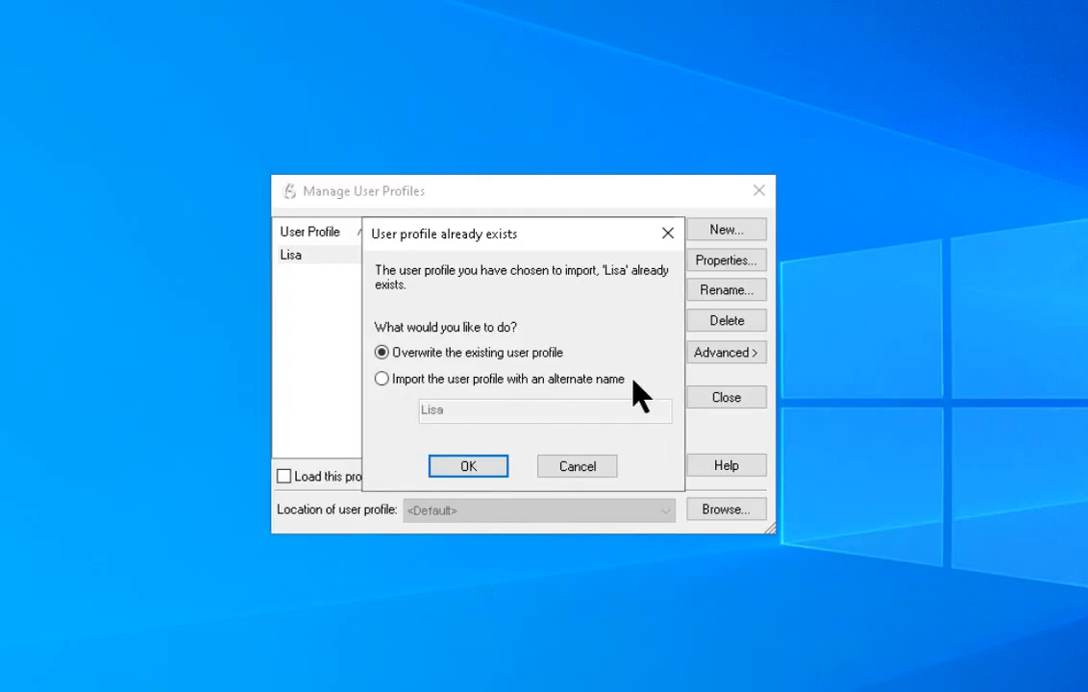
{"action": "left_click", "coordinate": [450, 466]}
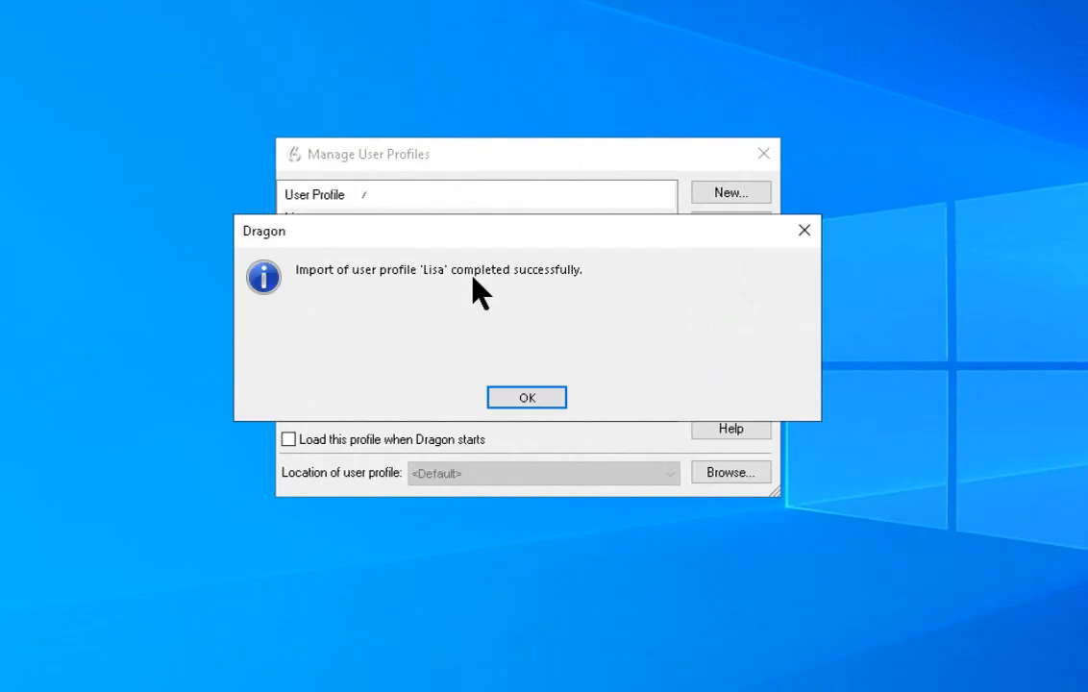
{"action": "left_click", "coordinate": [540, 394]}
{"action": "left_click", "coordinate": [723, 364]}
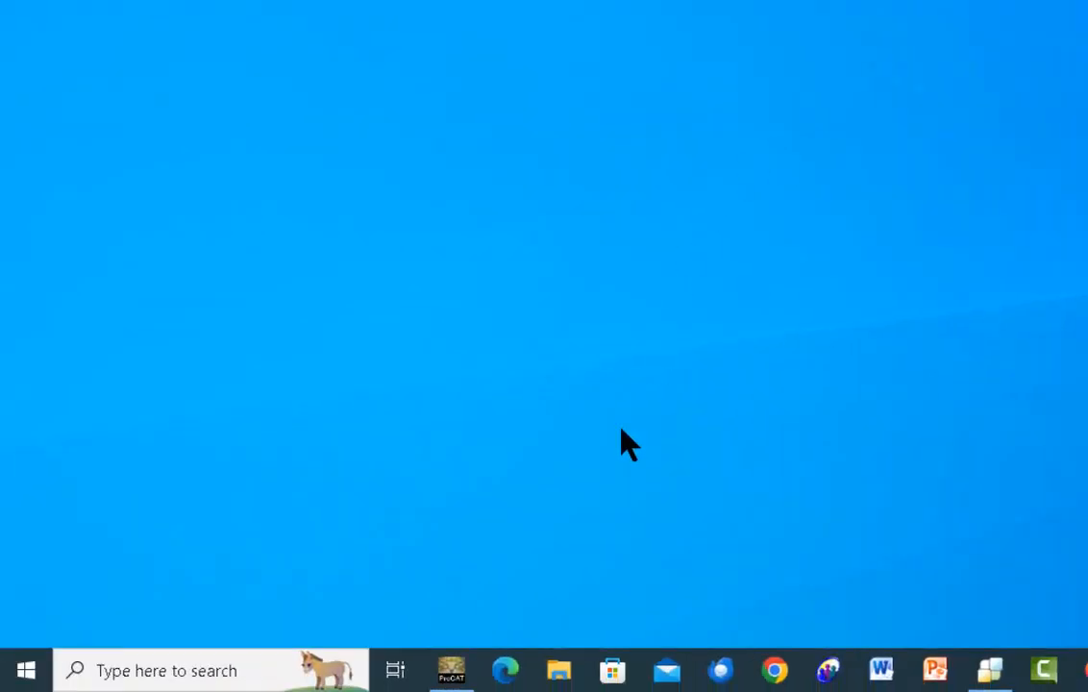
Step: Open File Explorer and review the NaturallySpeaking16 folder on USB Drive (F:)
{"action": "left_click", "coordinate": [558, 673]}
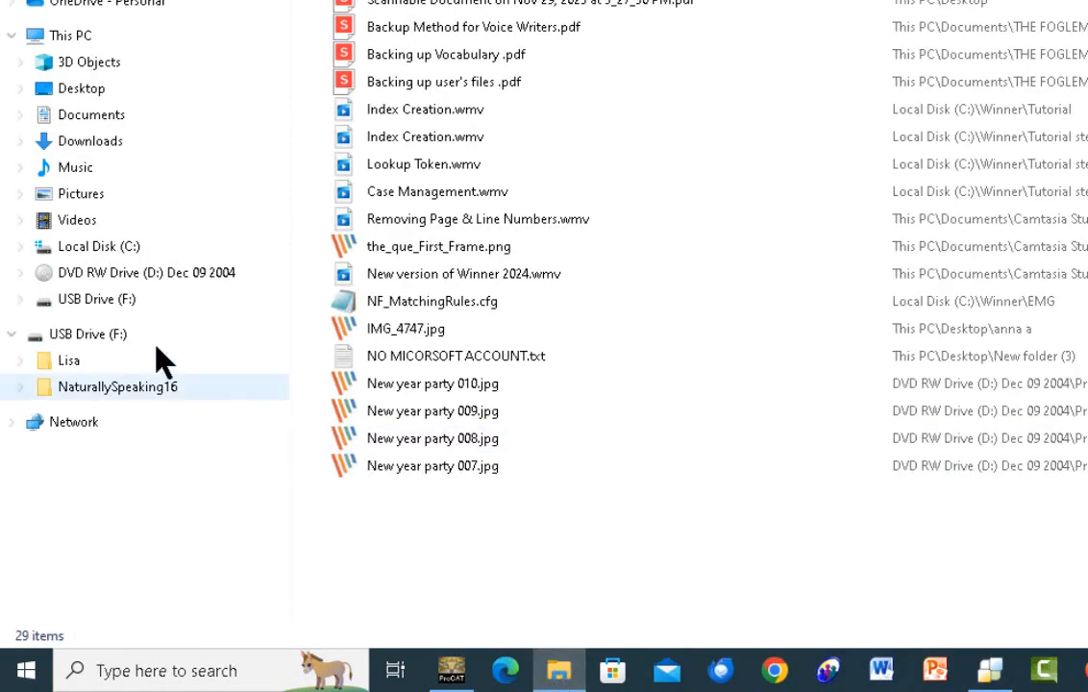
{"action": "left_click", "coordinate": [35, 381]}
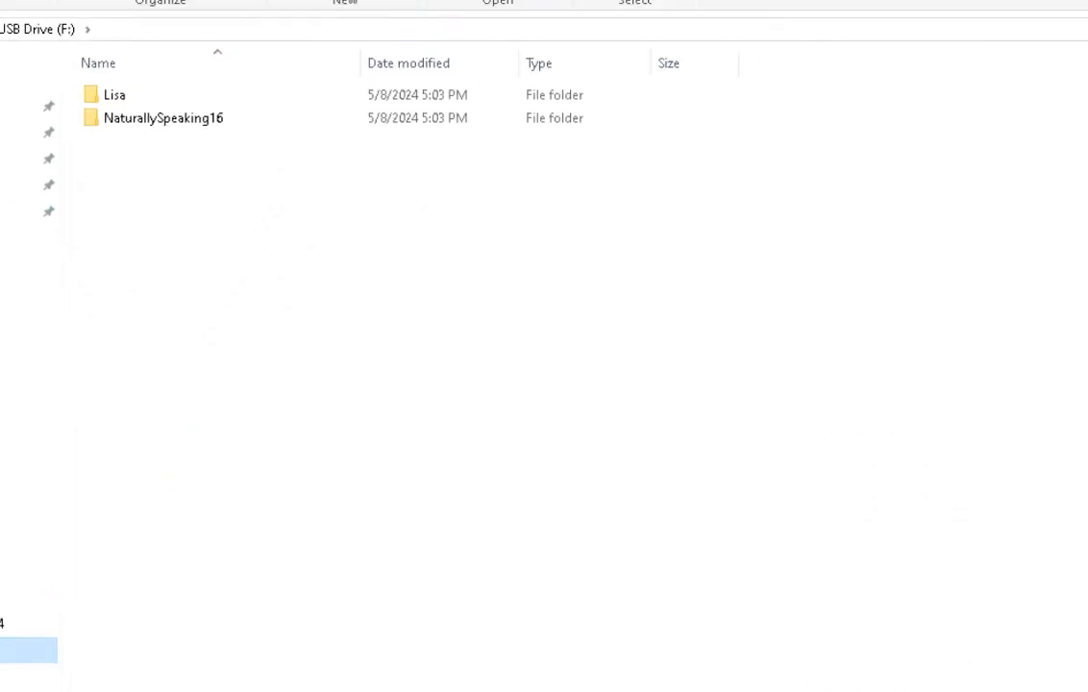
{"action": "left_click", "coordinate": [181, 124]}
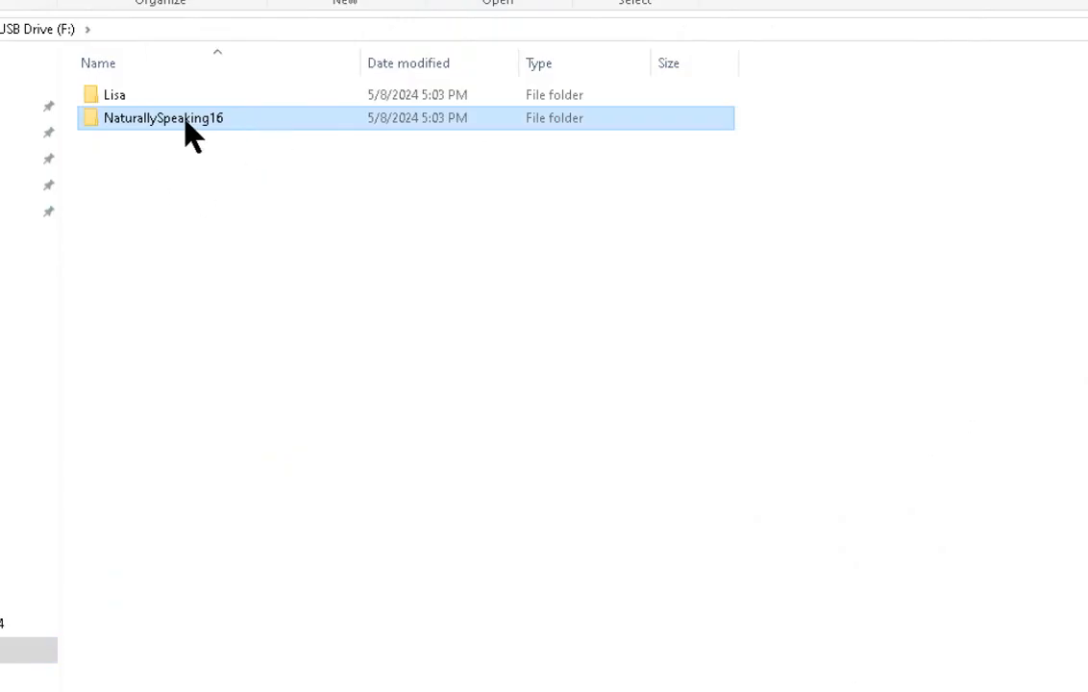
Step: Copy the NaturallySpeaking16 folder from USB Drive (F:) and paste it into C:\ProgramData\Nuance
{"action": "right_click", "coordinate": [187, 122]}
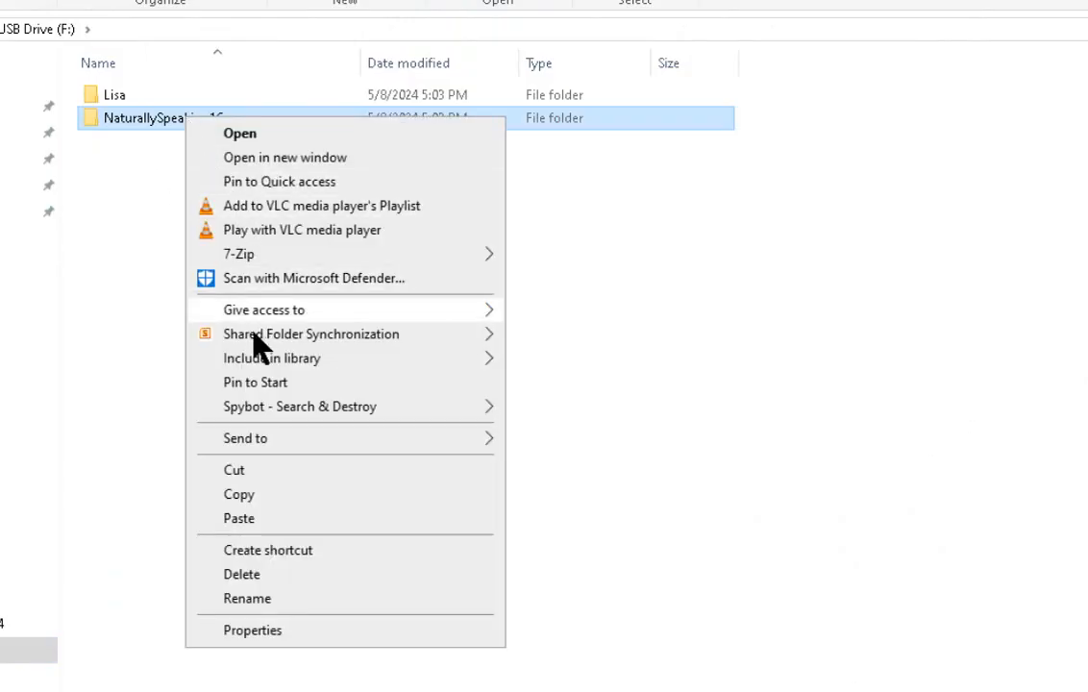
{"action": "left_click", "coordinate": [250, 499]}
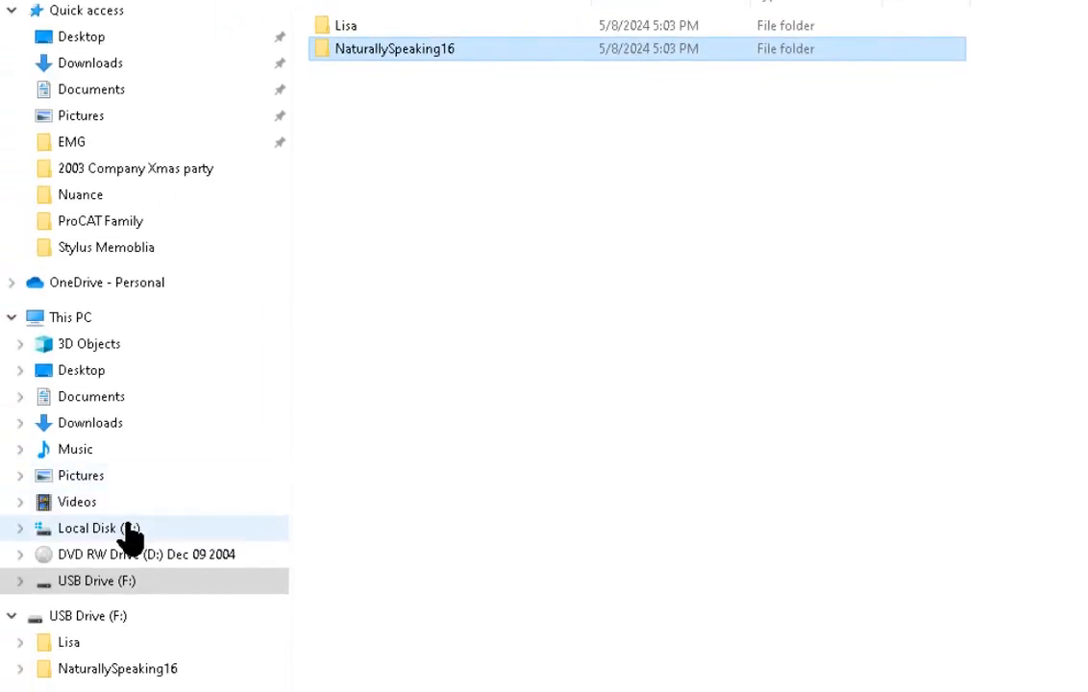
{"action": "left_click", "coordinate": [128, 540]}
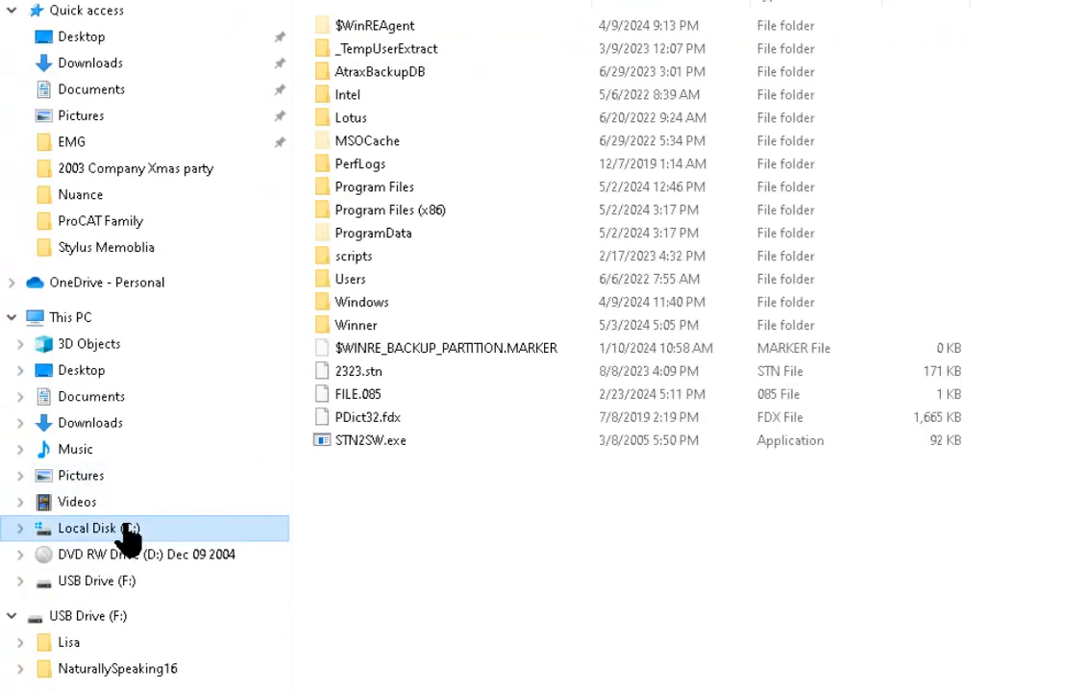
{"action": "left_click", "coordinate": [355, 242]}
{"action": "double_click", "coordinate": [356, 243]}
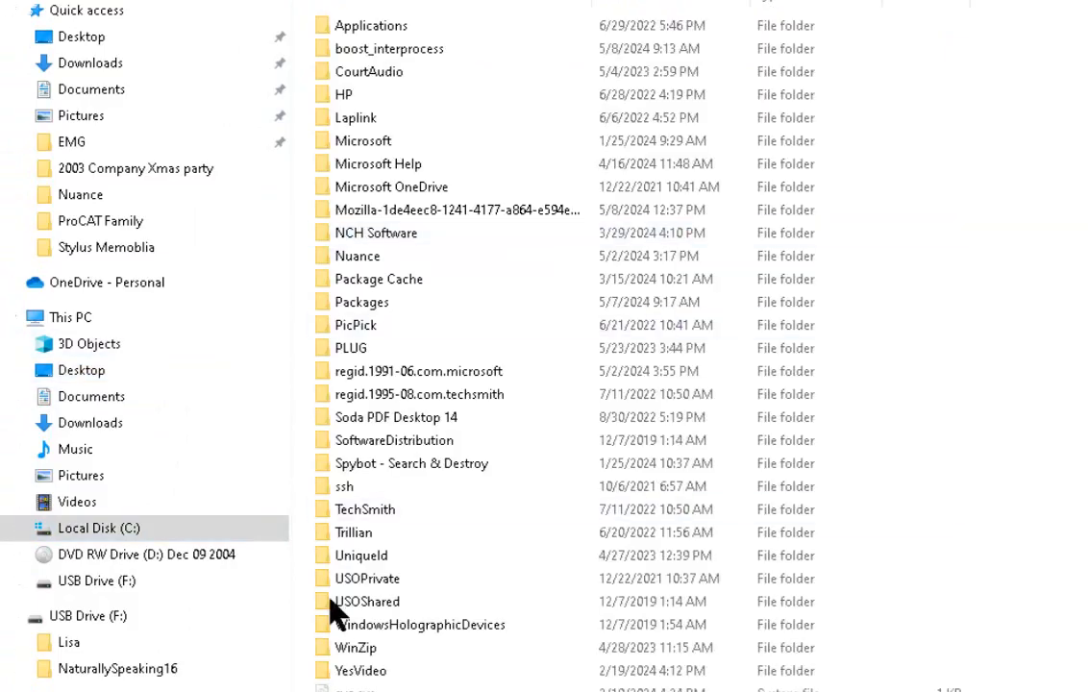
{"action": "double_click", "coordinate": [348, 258]}
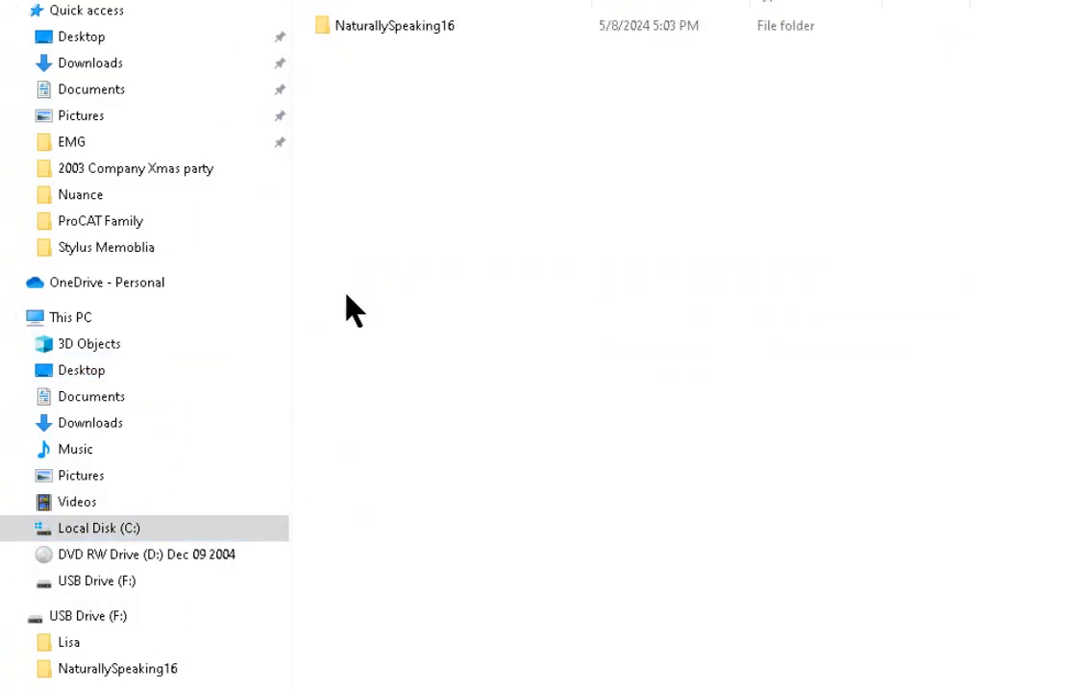
{"action": "right_click", "coordinate": [480, 213]}
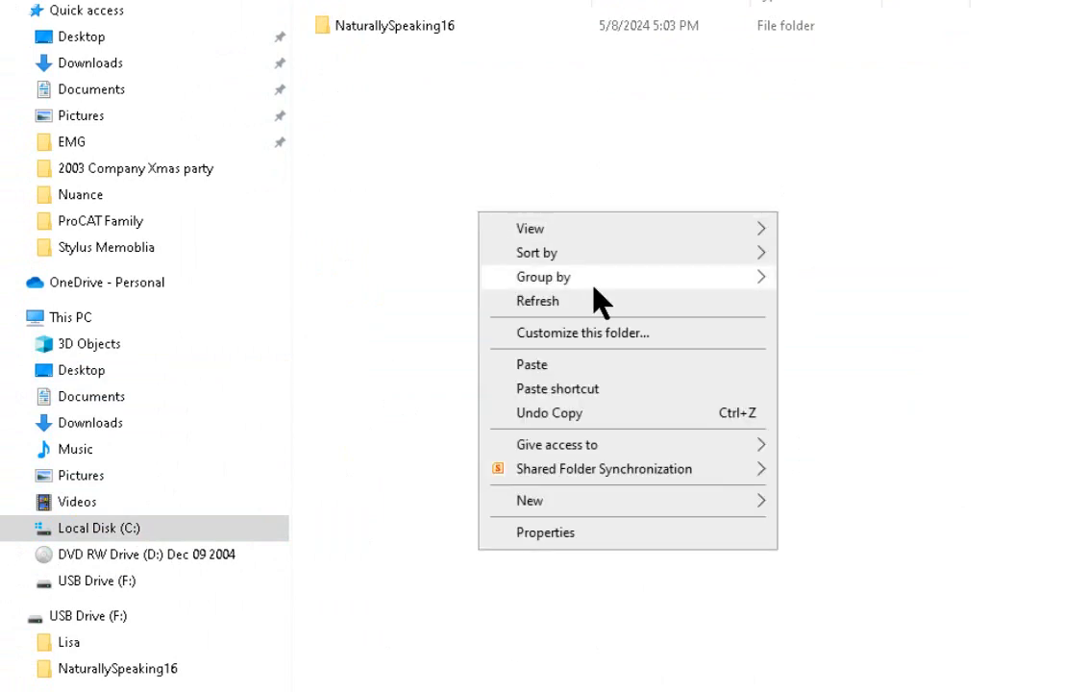
{"action": "left_click", "coordinate": [567, 373]}
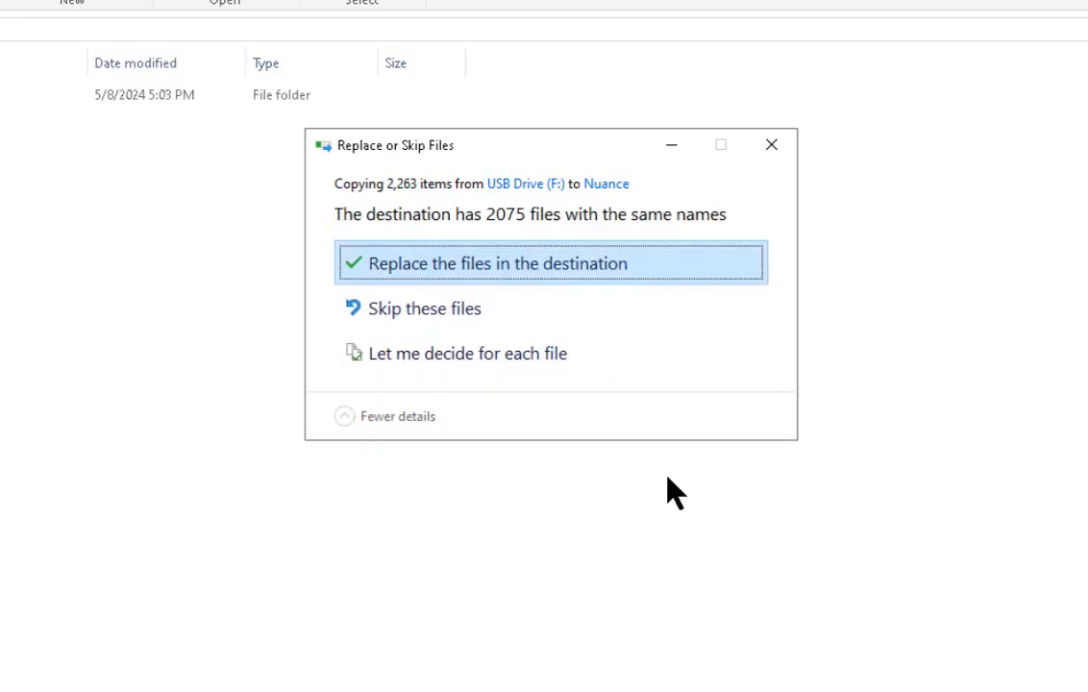
Step: Choose to replace the existing files in the destination and continue with administrator permission for all items
{"action": "left_click", "coordinate": [426, 270]}
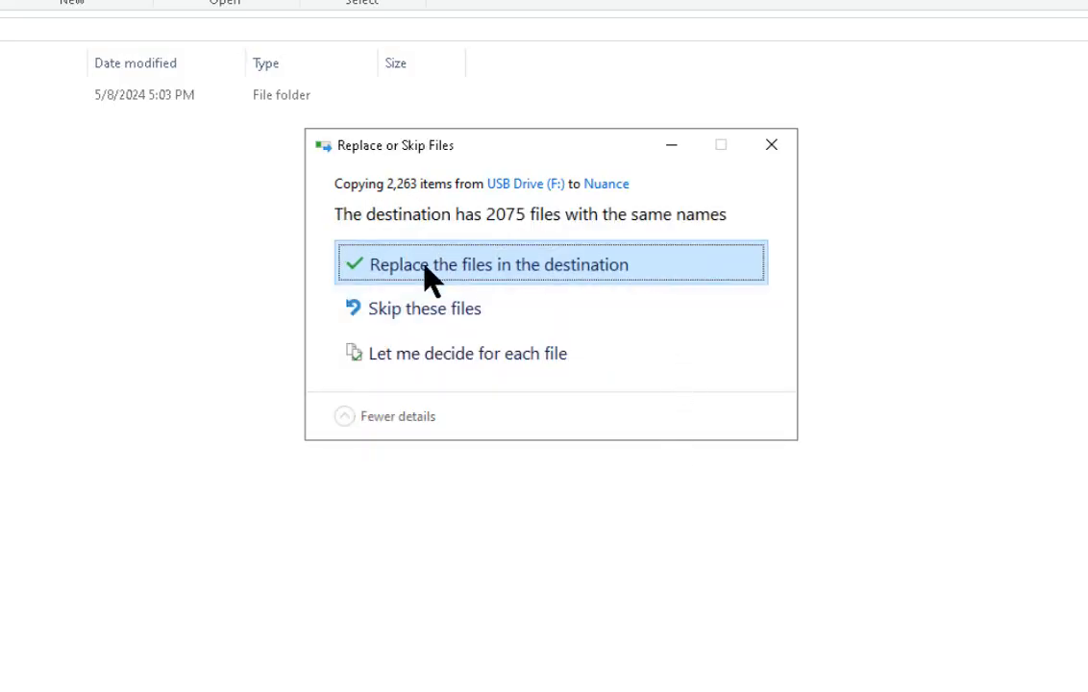
{"action": "left_click", "coordinate": [426, 273]}
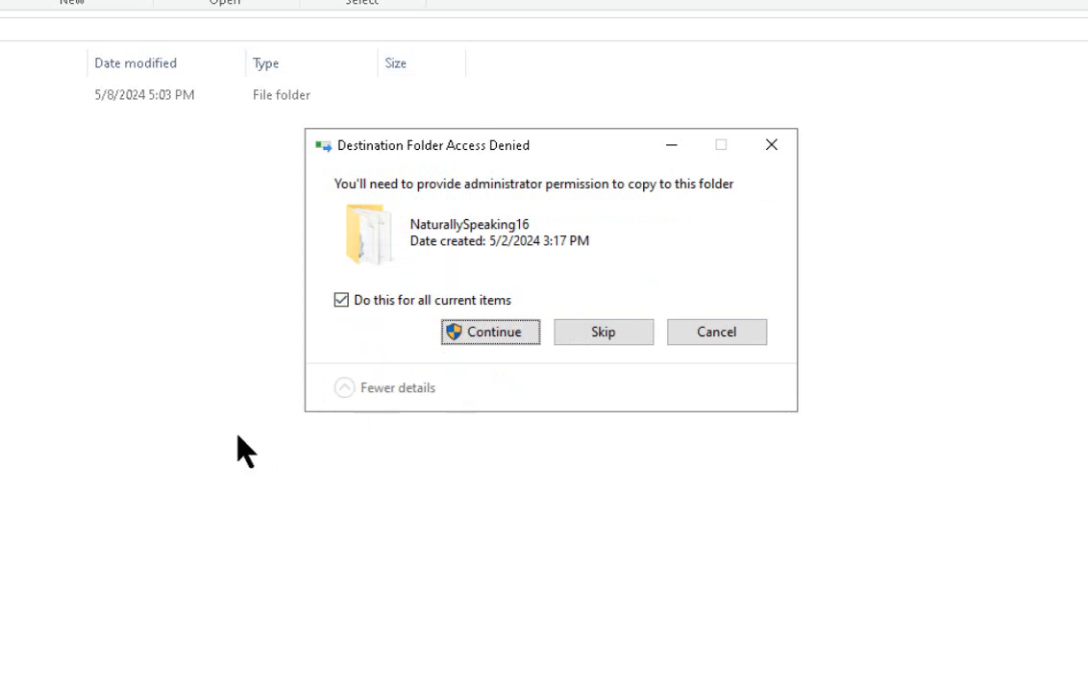
{"action": "left_click", "coordinate": [449, 333]}
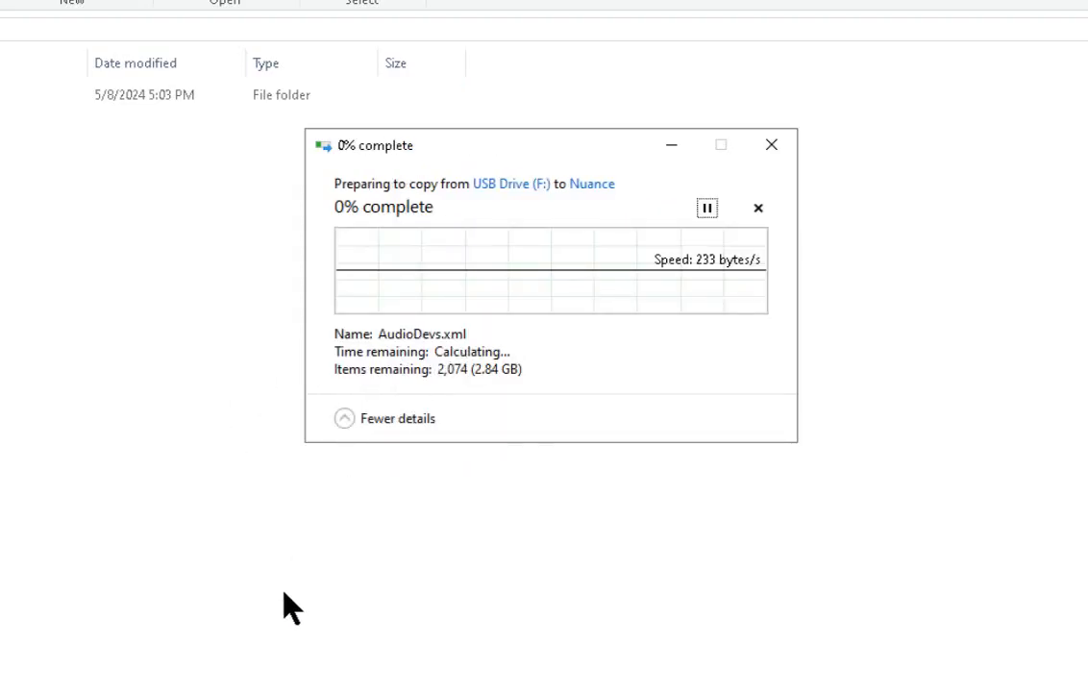